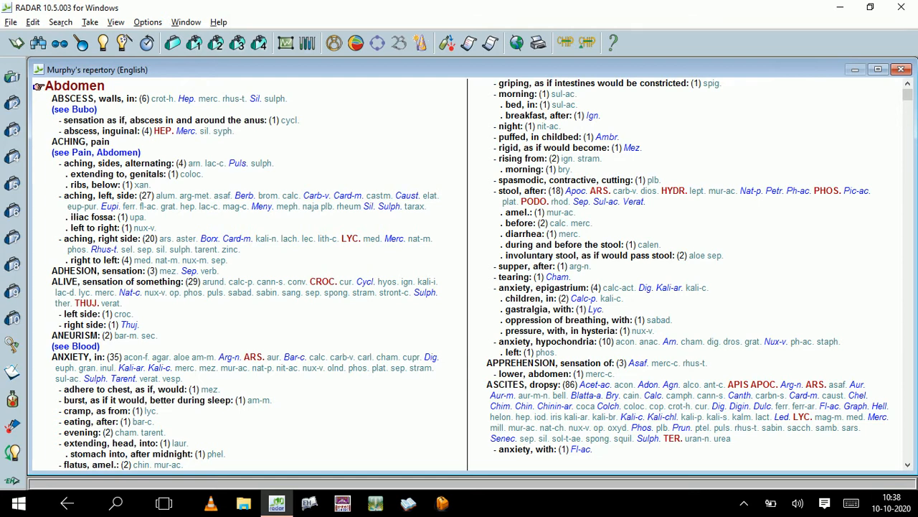
- Open Murphy's repertory (English) and select its Headaches chapter
key(alt+f)
key(o)
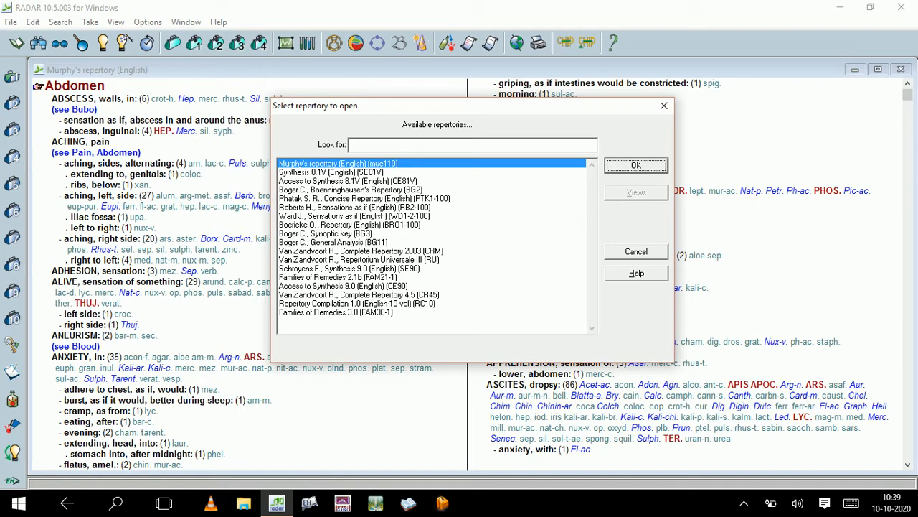
key(Return)
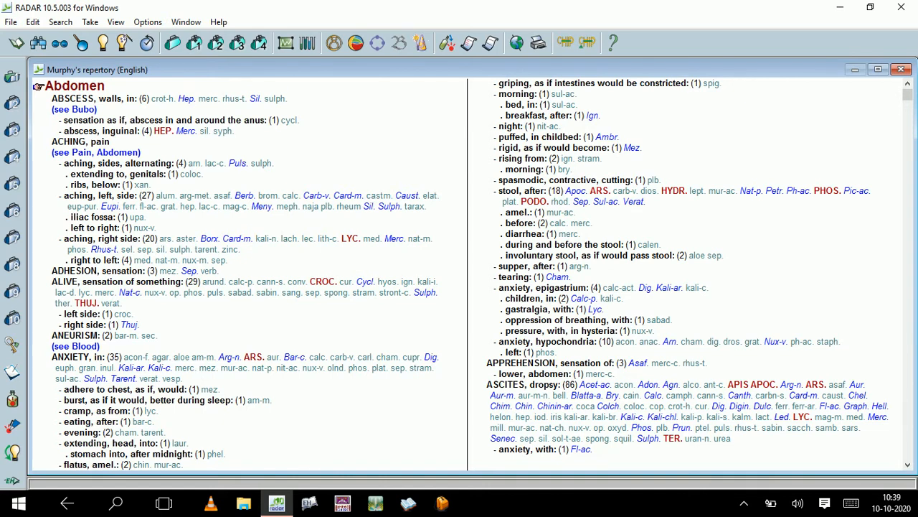
key(space)
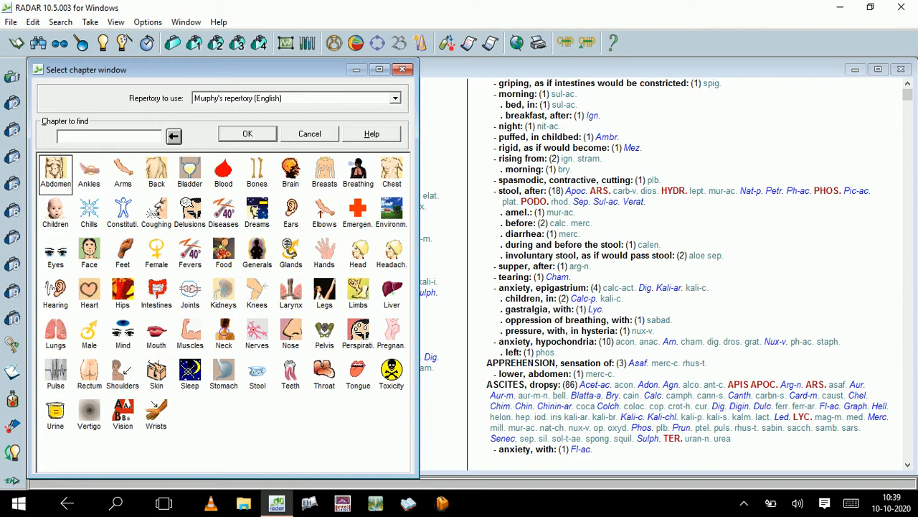
click(392, 252)
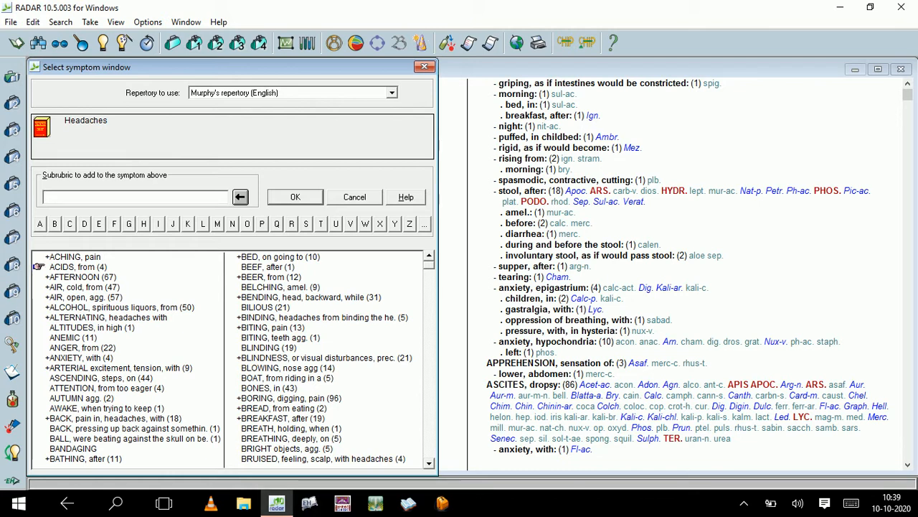
- Add the Headaches rubric "DULL, pain - dull, forehead" to Clipboard 1 and show it in the remedy investigation window
scroll(38, 256, down, 3)
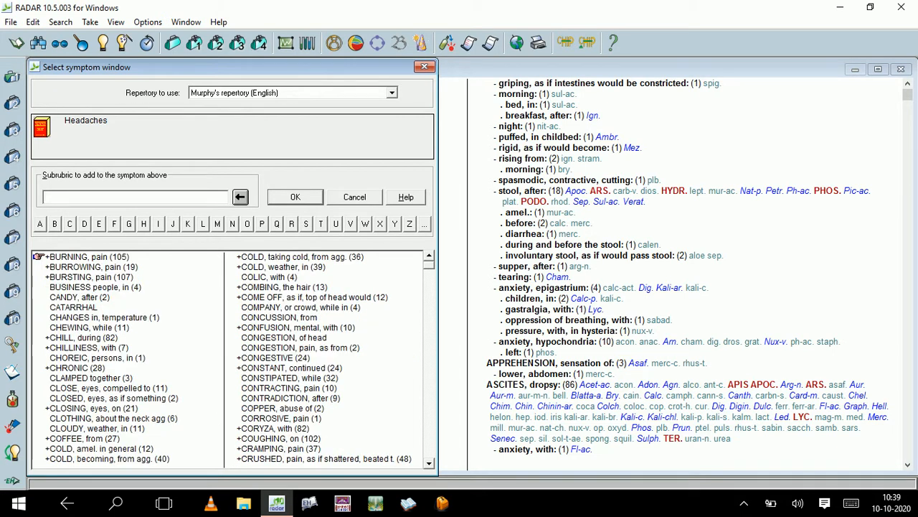
scroll(38, 256, down, 3)
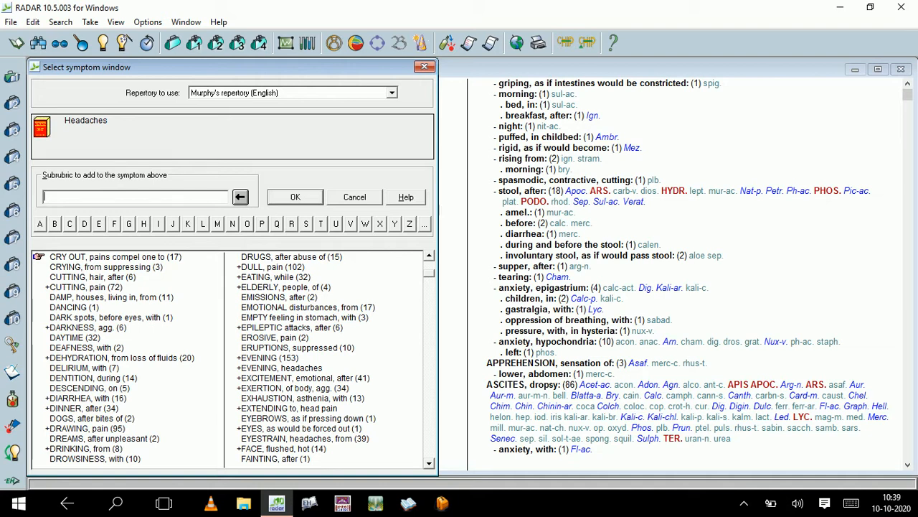
click(273, 267)
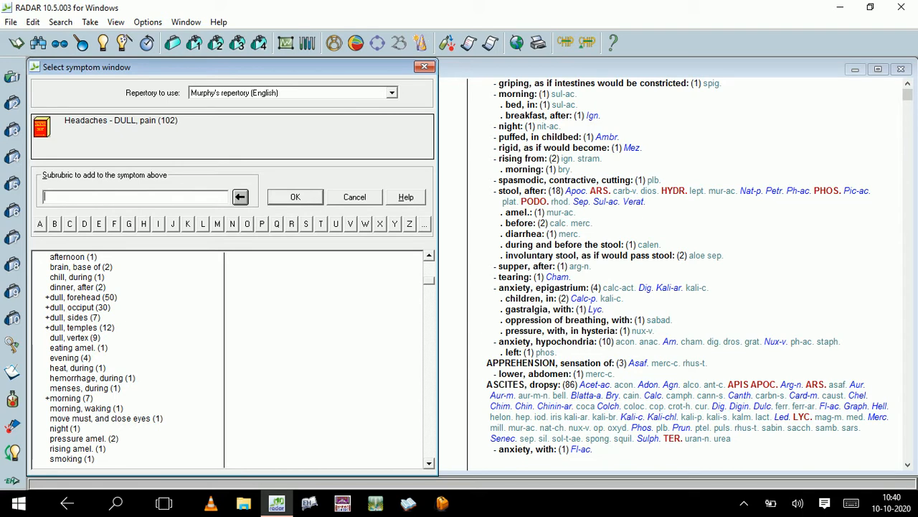
click(82, 298)
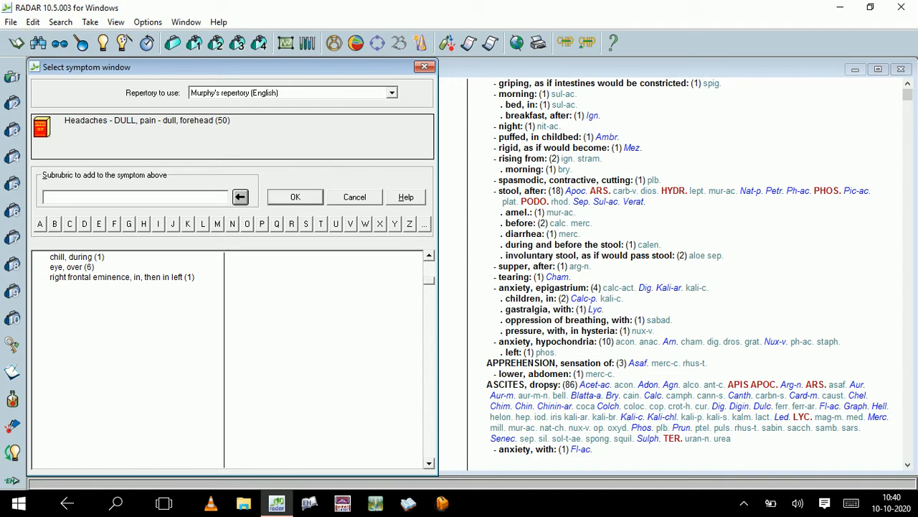
key(Return)
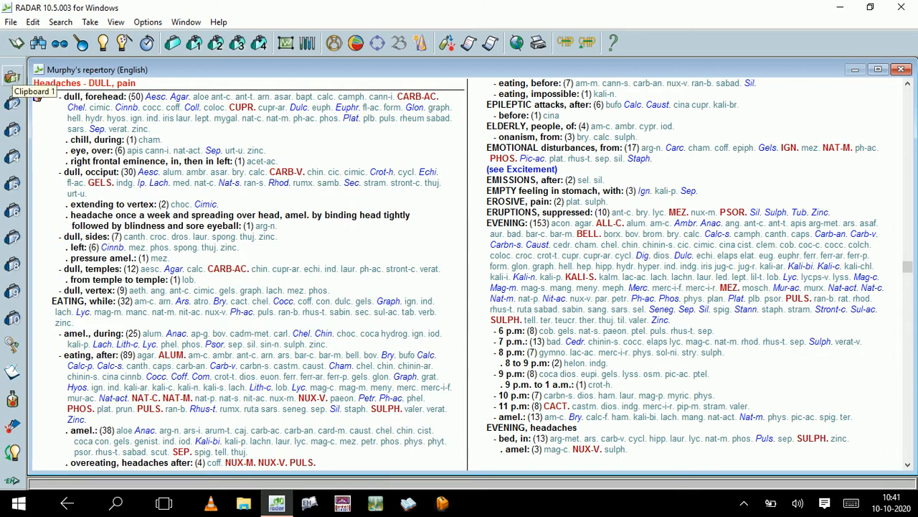
click(12, 76)
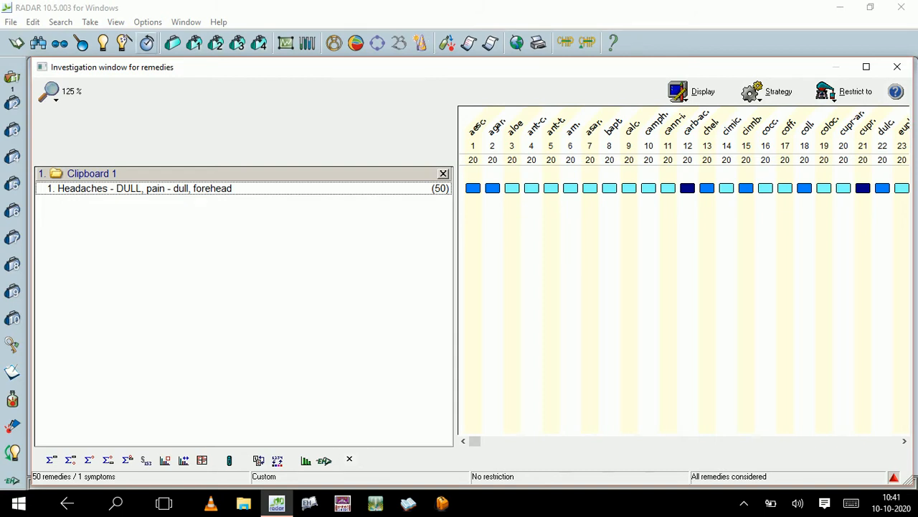
click(147, 43)
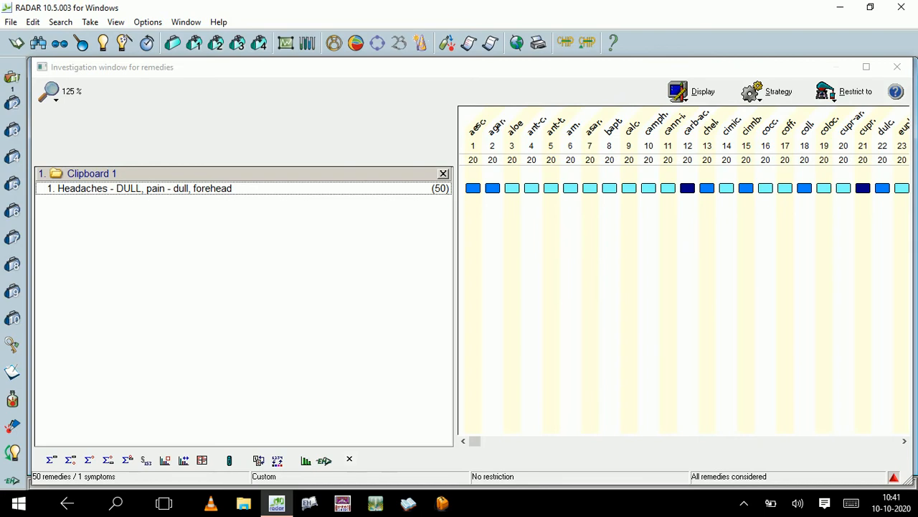
- Open the Schroyens Synthesis 9.0 (English) repertory and close the remedy investigation window
key(ctrl+o)
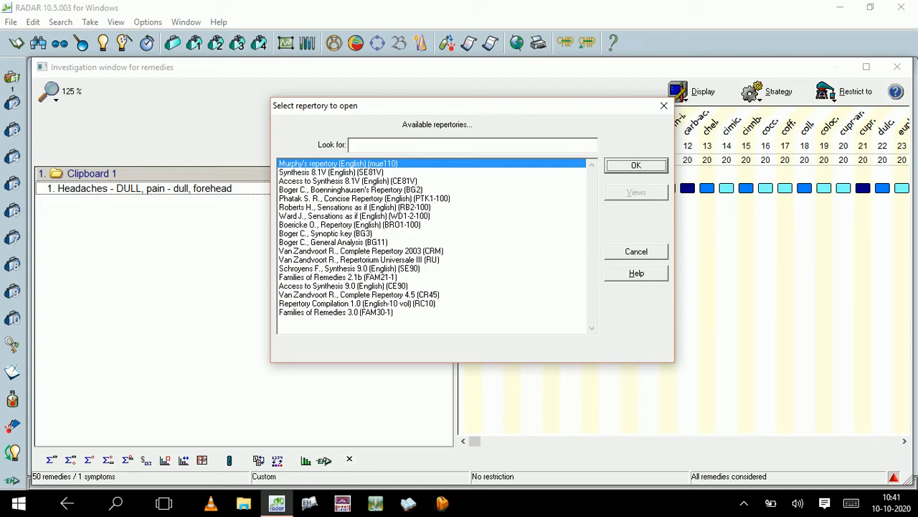
click(350, 268)
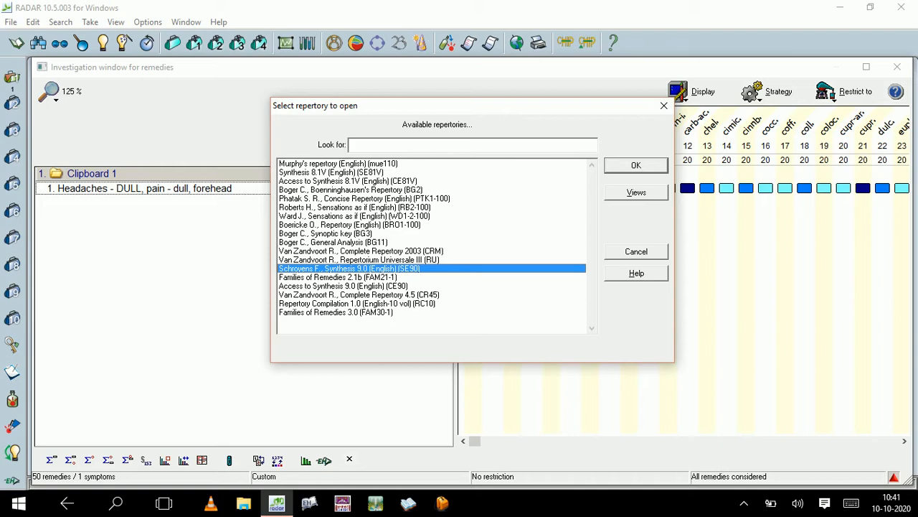
key(Return)
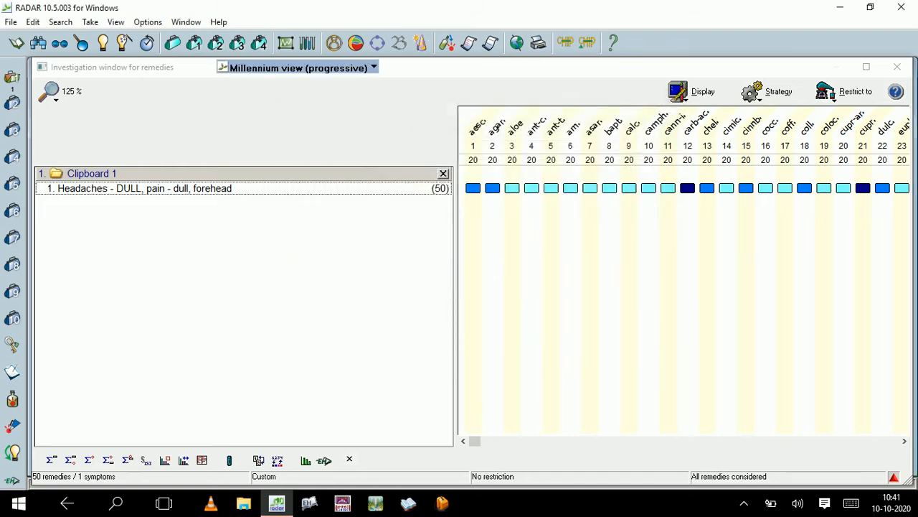
click(898, 67)
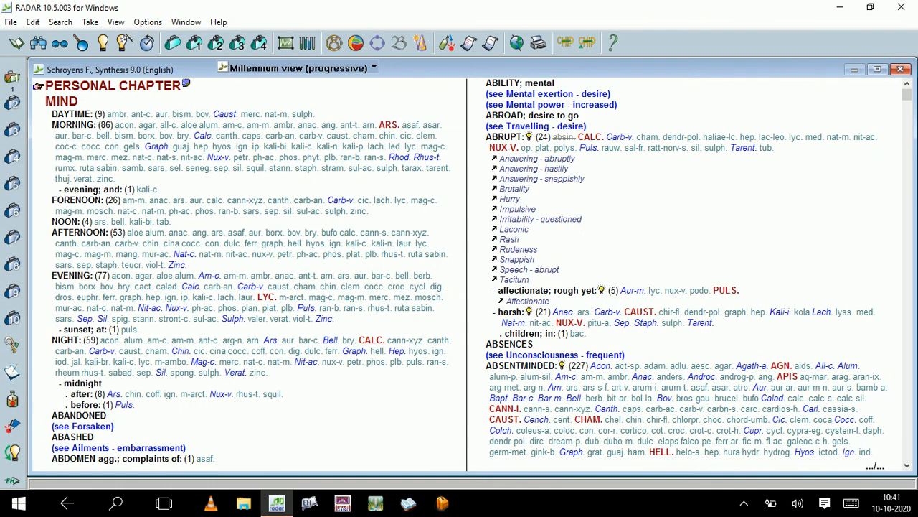
- Add the rubric "MIND - ABSENTMINDED - dreamy" to Clipboard 1 and check it in the remedy investigation window
key(F2)
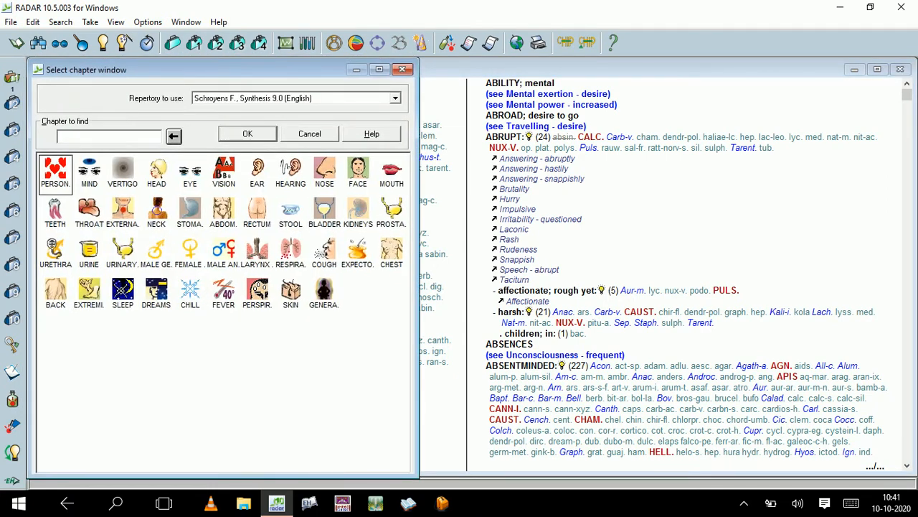
key(Right)
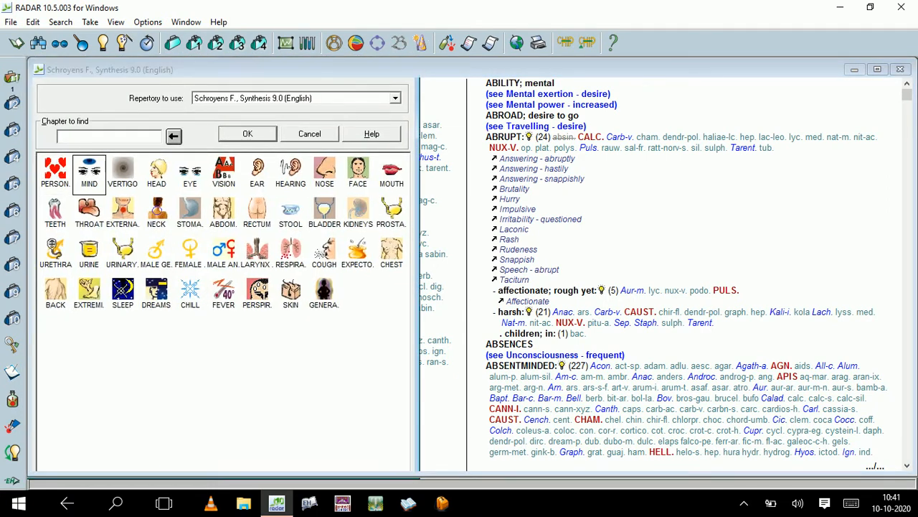
key(Return)
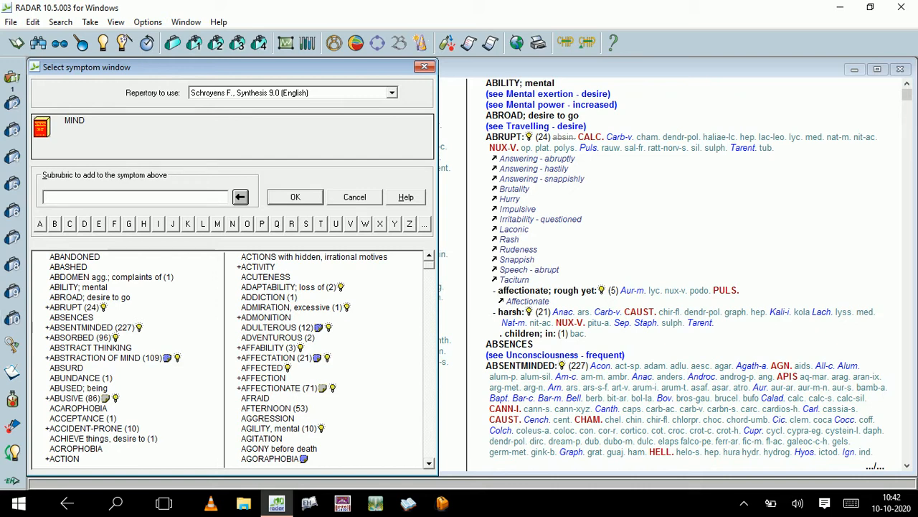
click(92, 328)
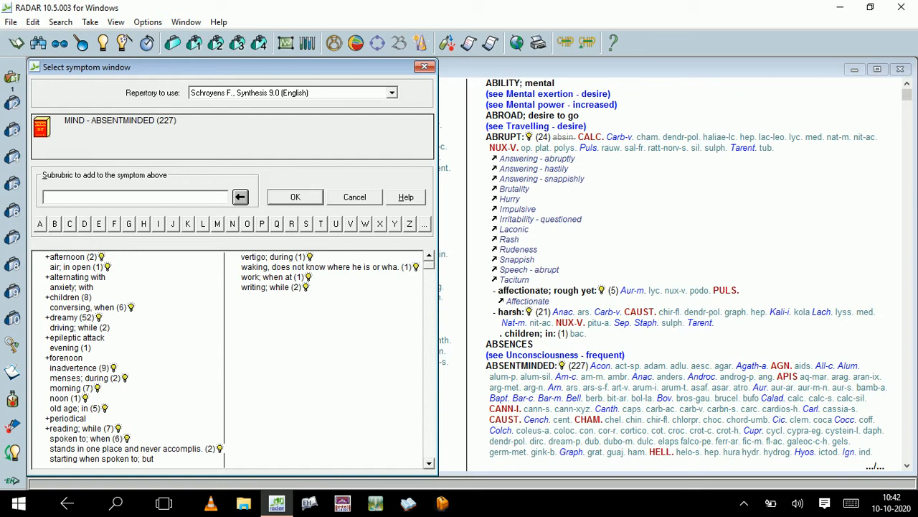
click(72, 317)
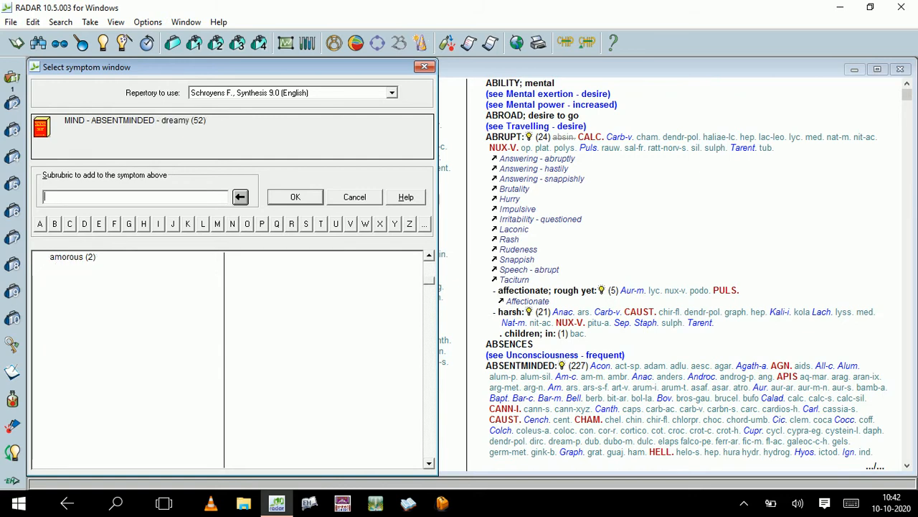
key(Return)
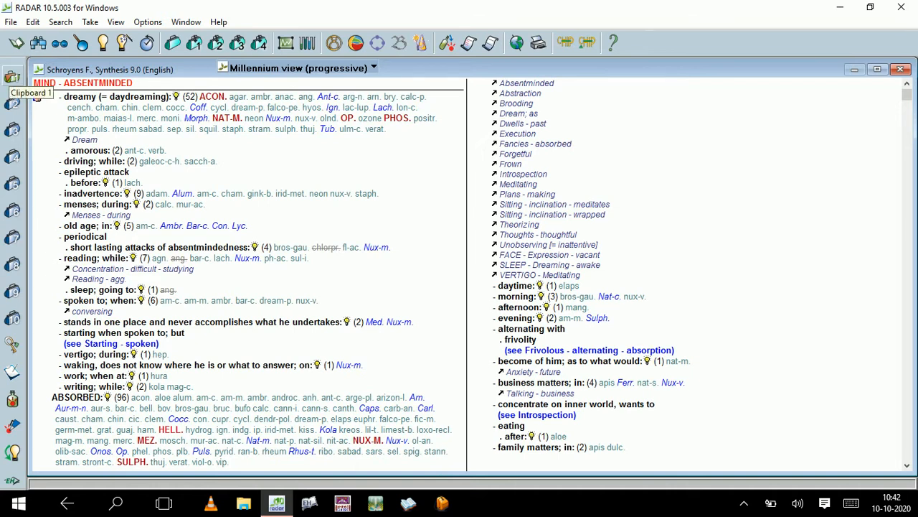
click(13, 77)
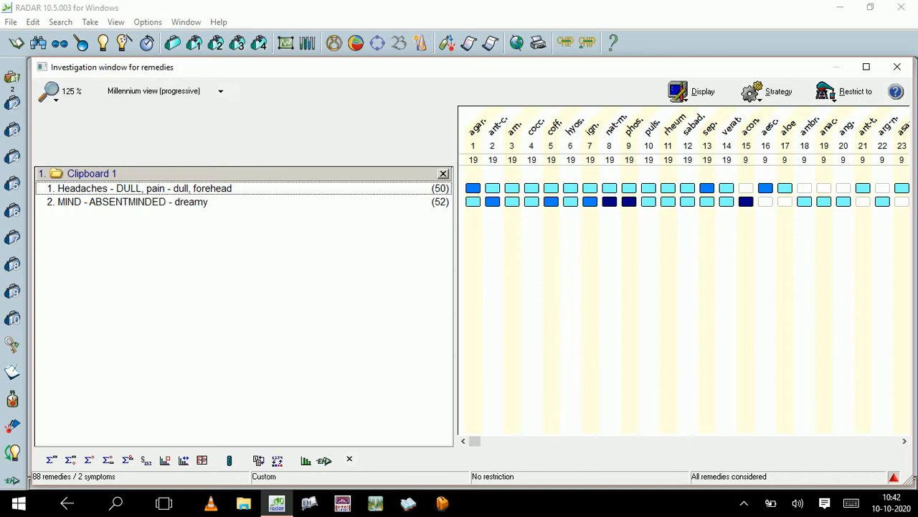
click(898, 67)
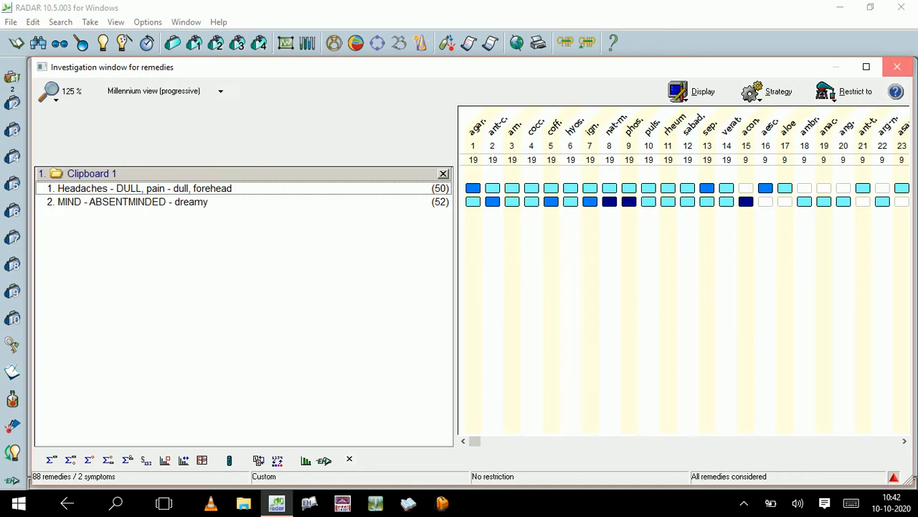
- Open the Phatak Concise Repertory (English) from the available repertories
click(11, 22)
click(43, 37)
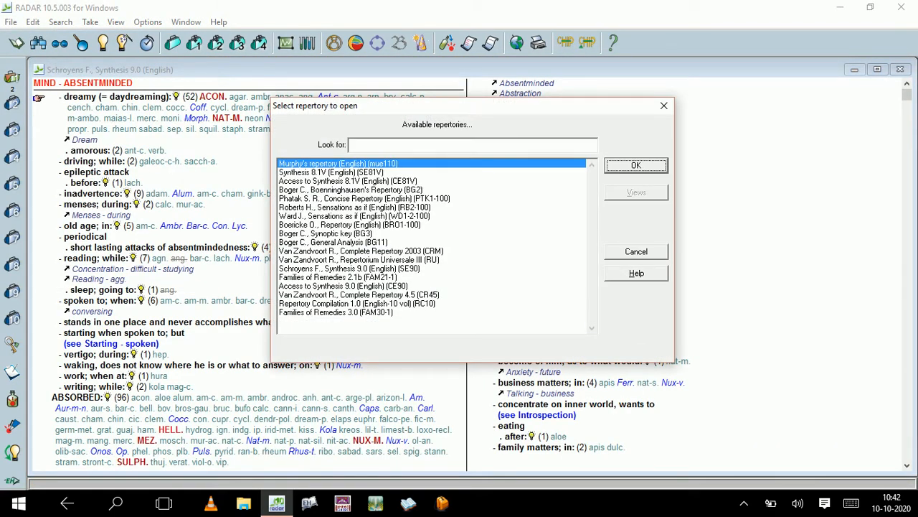
click(359, 295)
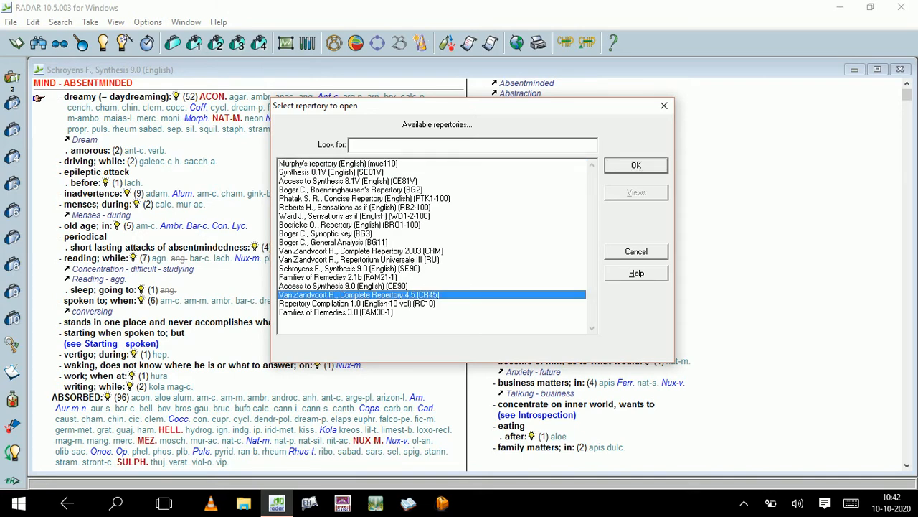
click(365, 199)
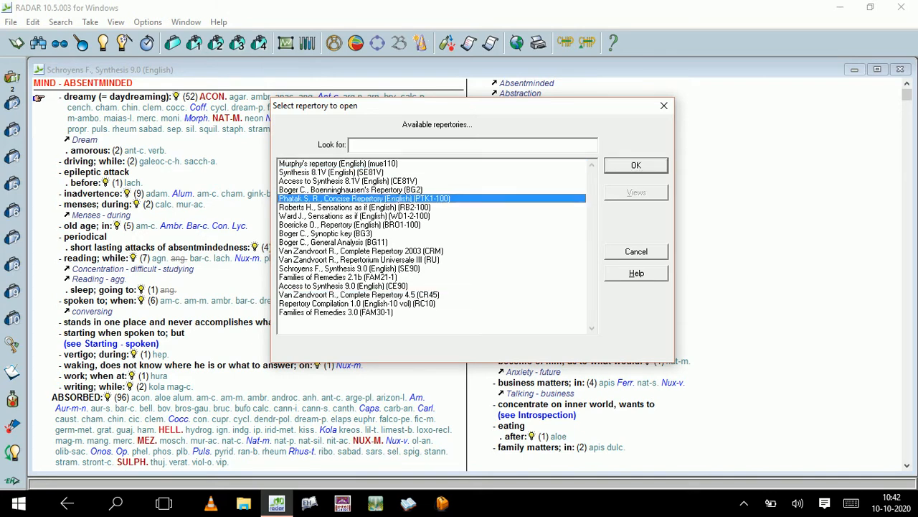
key(Return)
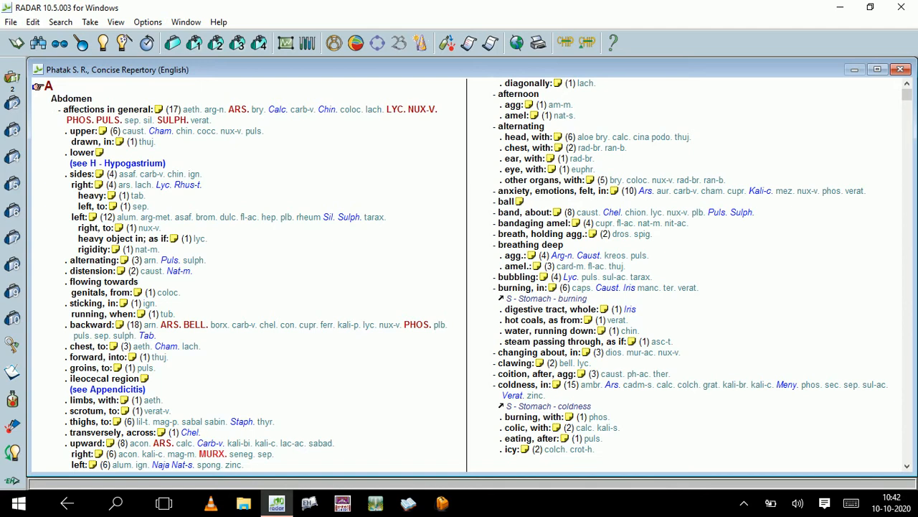
- Add the rubric "Diarrhoea" from chapter D to Clipboard 1 and check it in the remedy investigation window
key(F2)
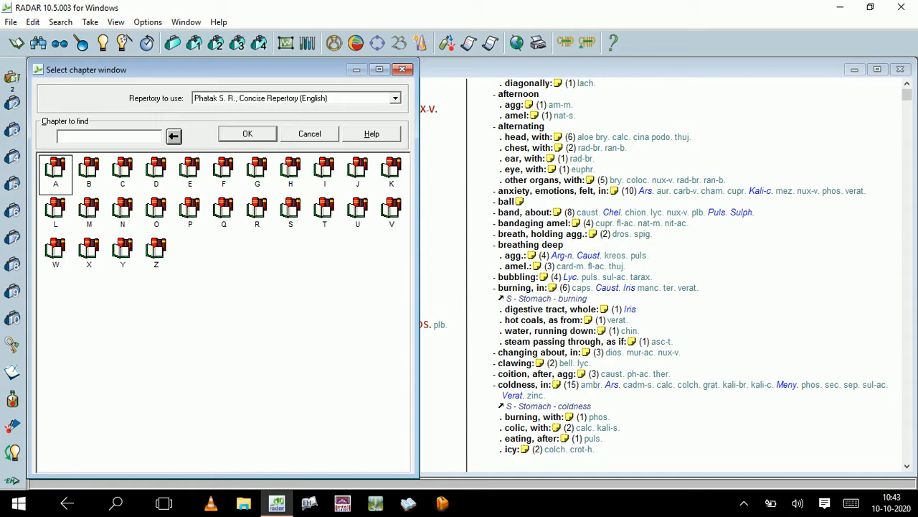
text(d)
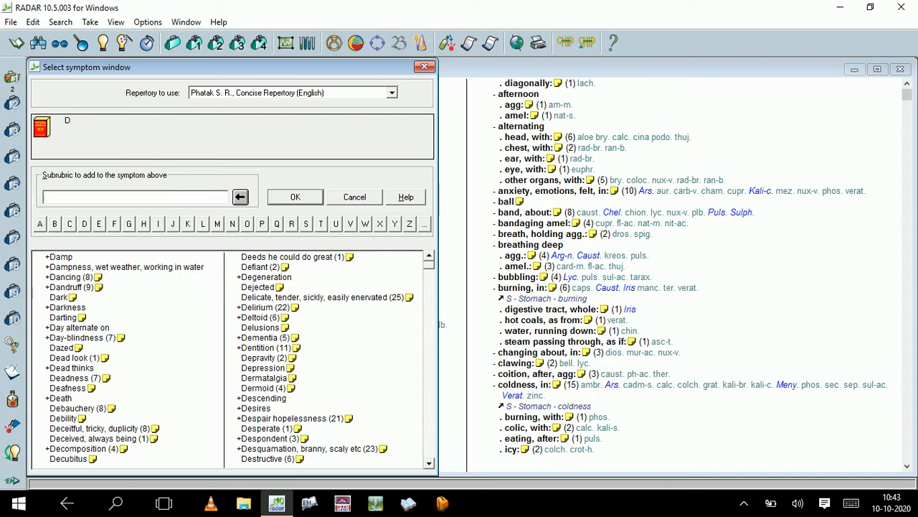
scroll(39, 256, down, 3)
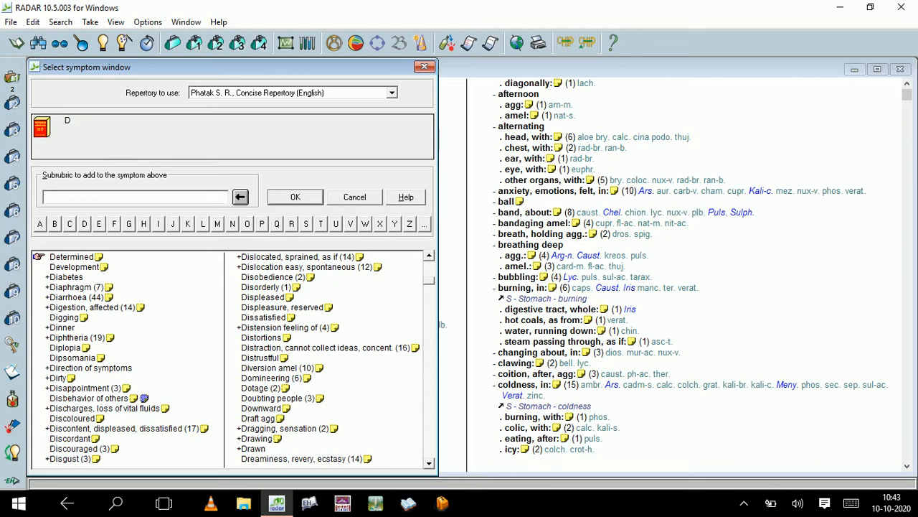
click(71, 297)
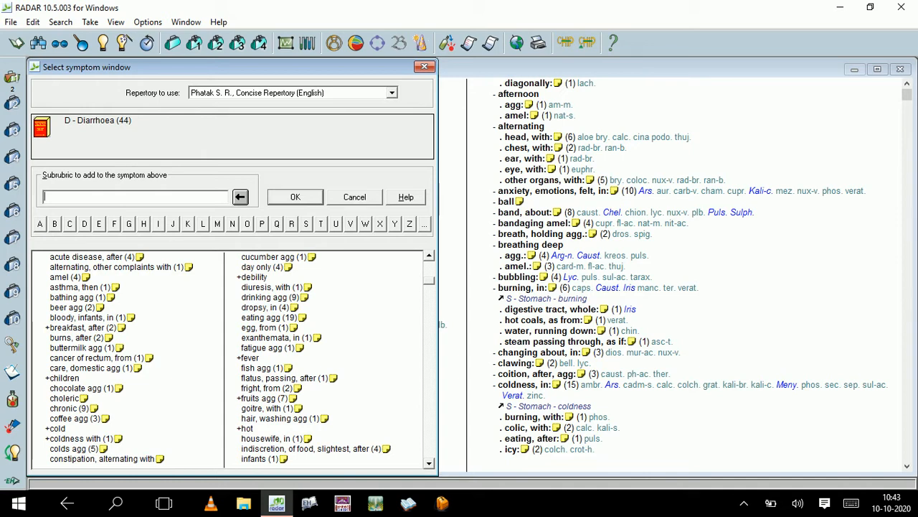
key(Return)
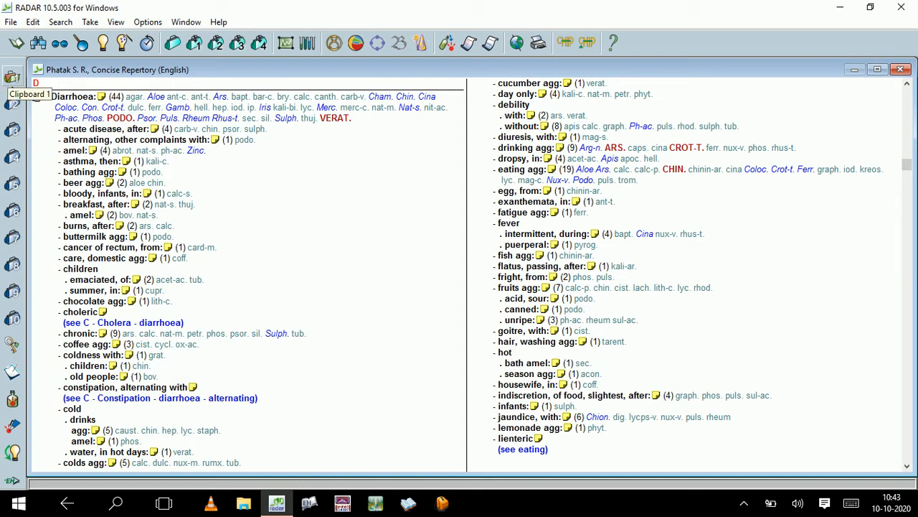
click(12, 76)
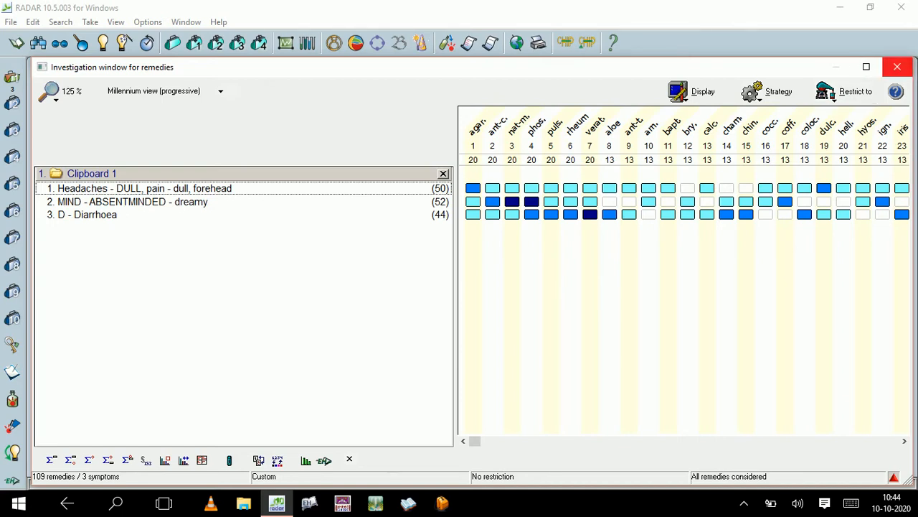
click(897, 67)
- Open the Boericke Repertory (English) from the available repertories
key(alt+f)
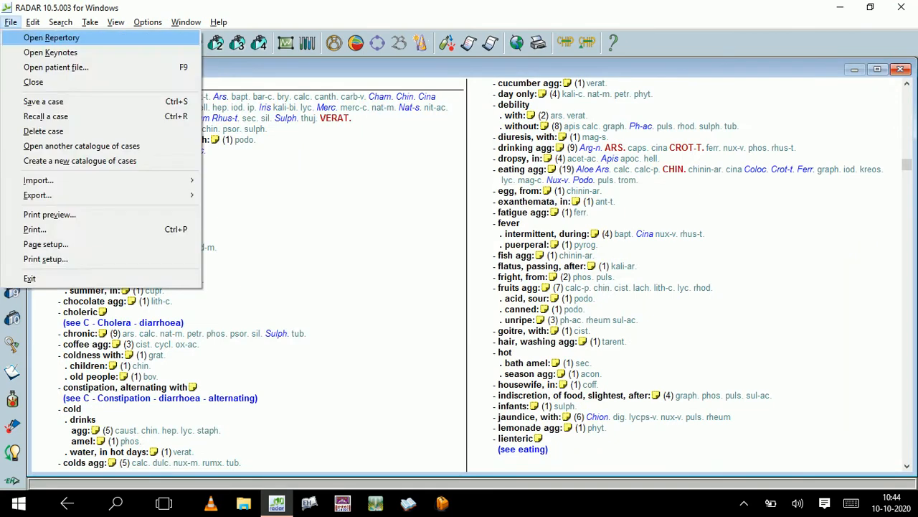
key(Return)
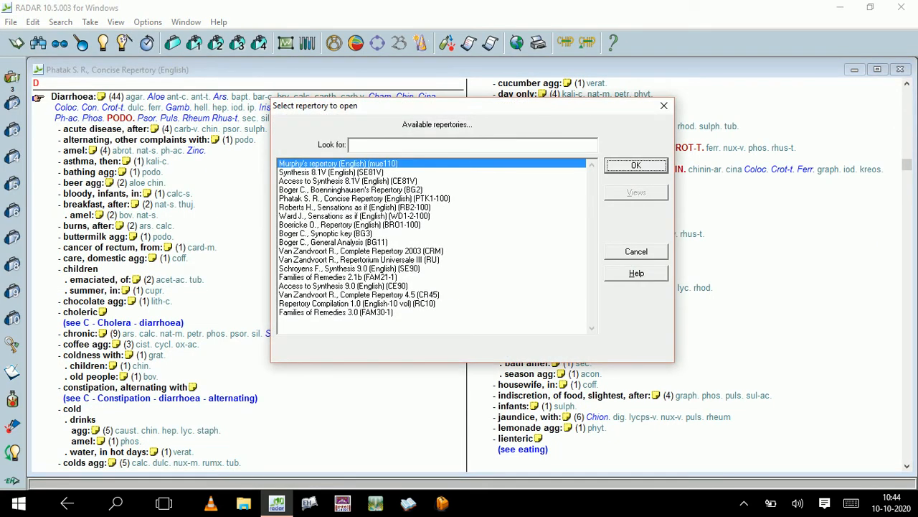
click(349, 224)
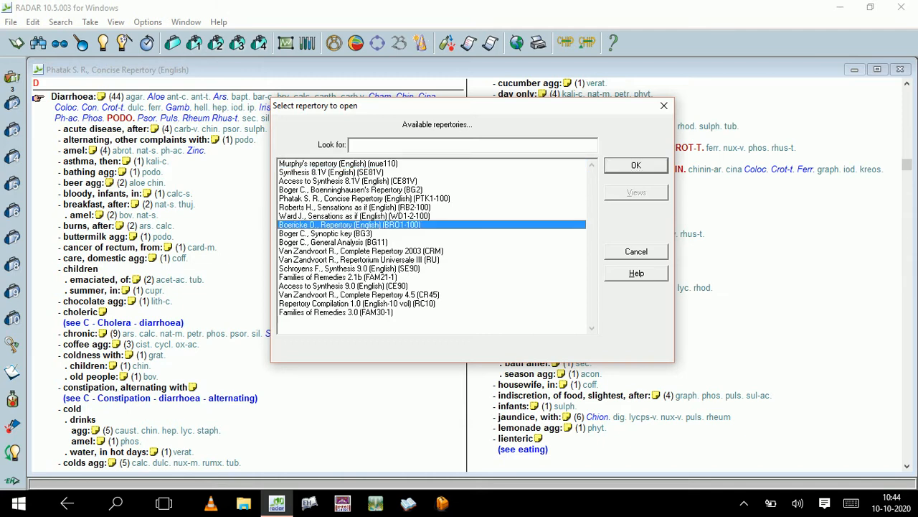
key(Return)
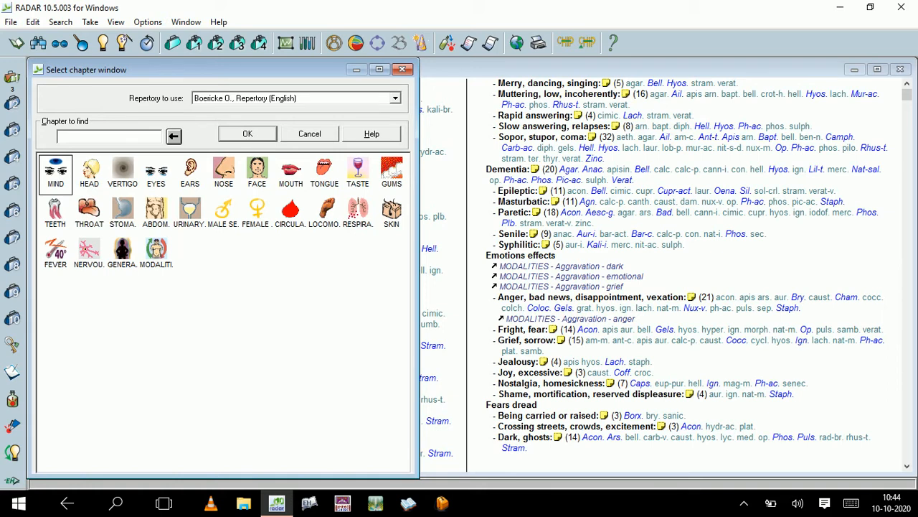
- Add the rubric "MODALITIES - Aggravation - Cold" to Clipboard 1 and check it in the remedy investigation window
double_click(157, 251)
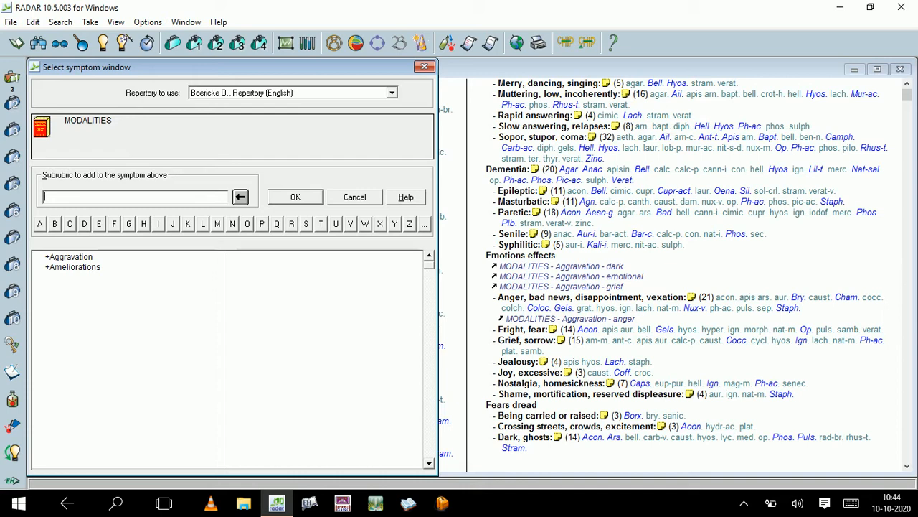
click(71, 257)
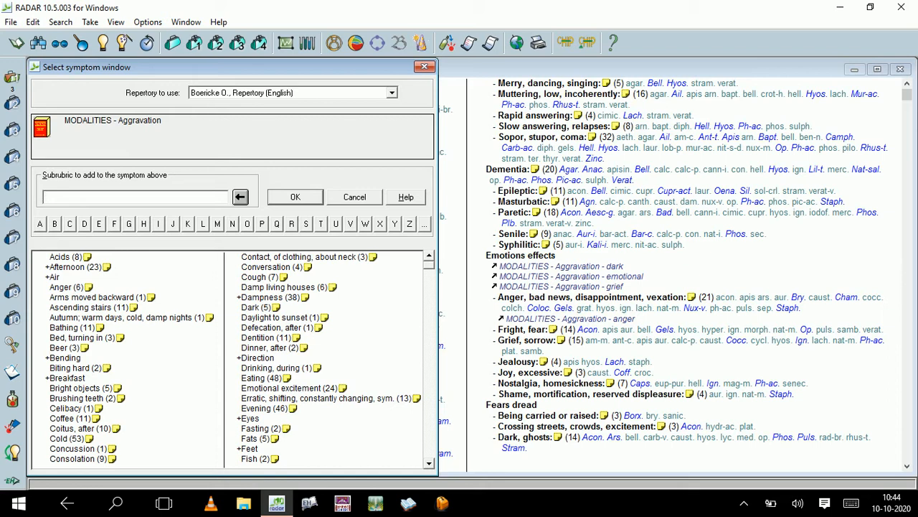
click(67, 438)
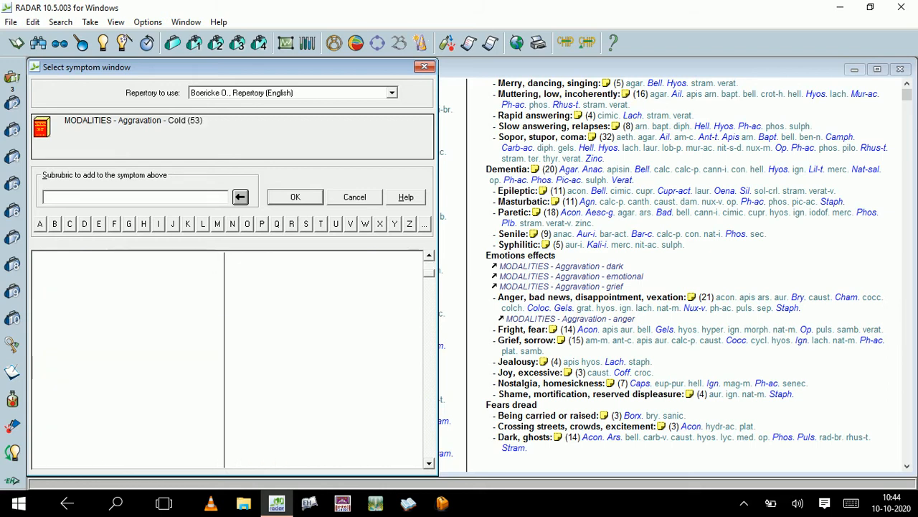
click(295, 196)
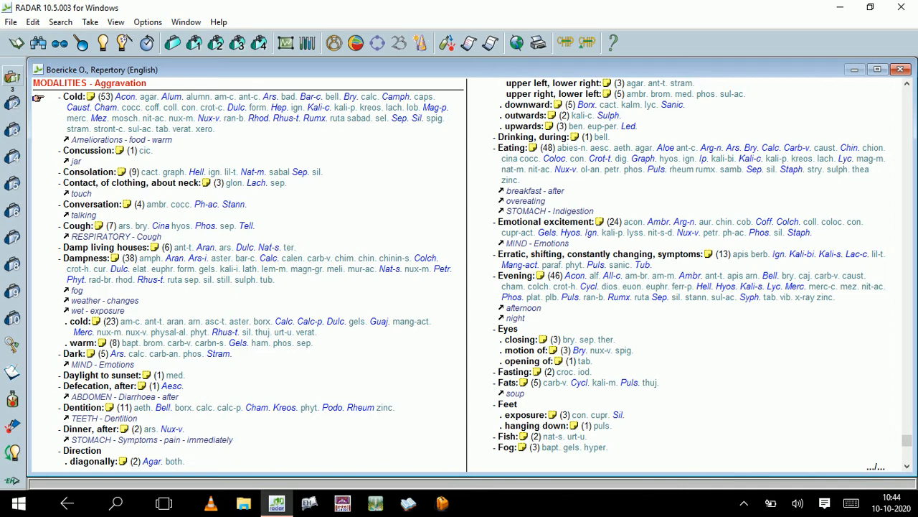
click(12, 75)
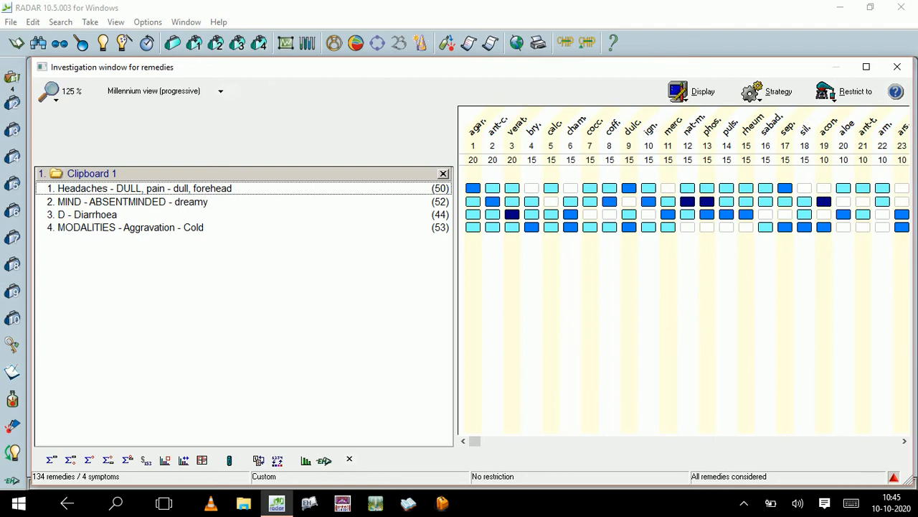
- Qualify the "D - Diarrhoea" rubric in Clipboard 1 as eliminative
click(143, 214)
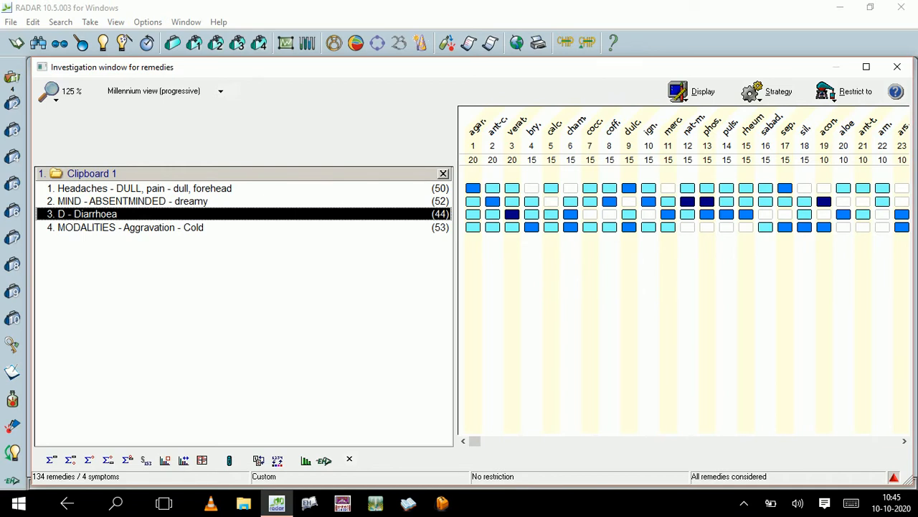
right_click(91, 210)
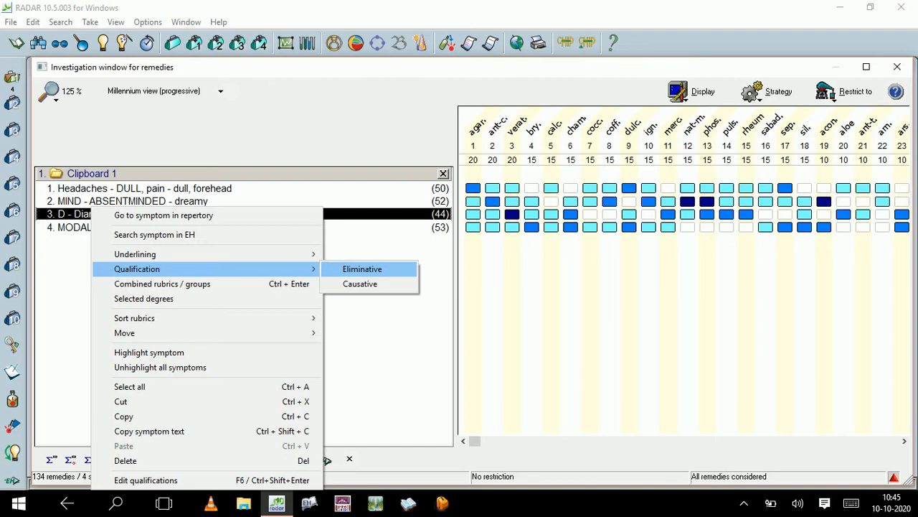
drag(412, 333, 37, 457)
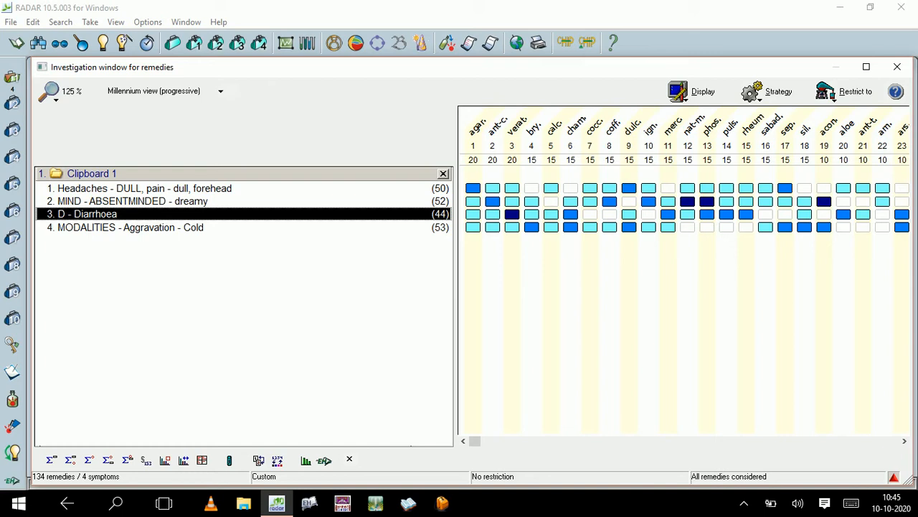
right_click(105, 209)
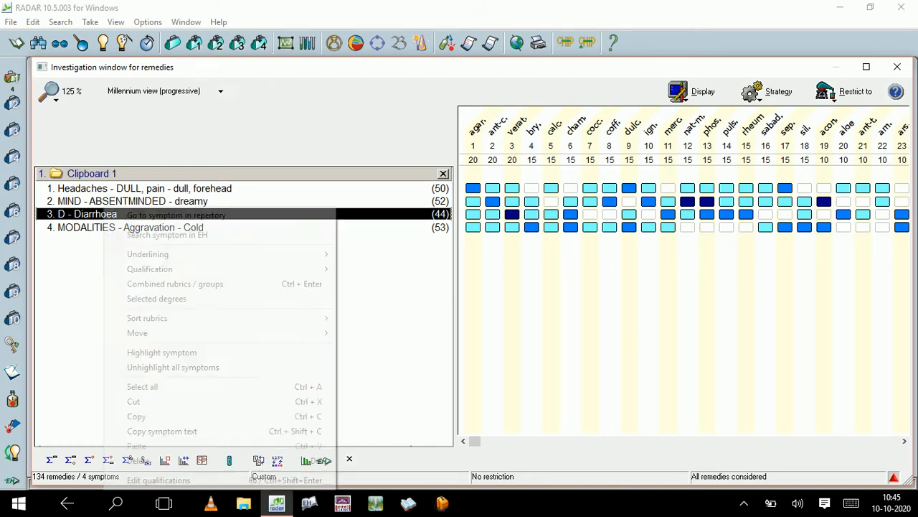
mouse_move(179, 269)
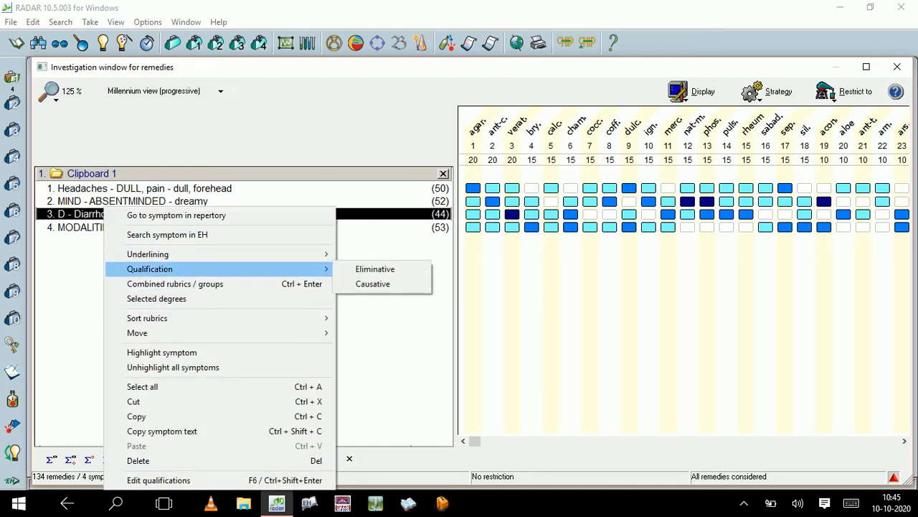
click(375, 270)
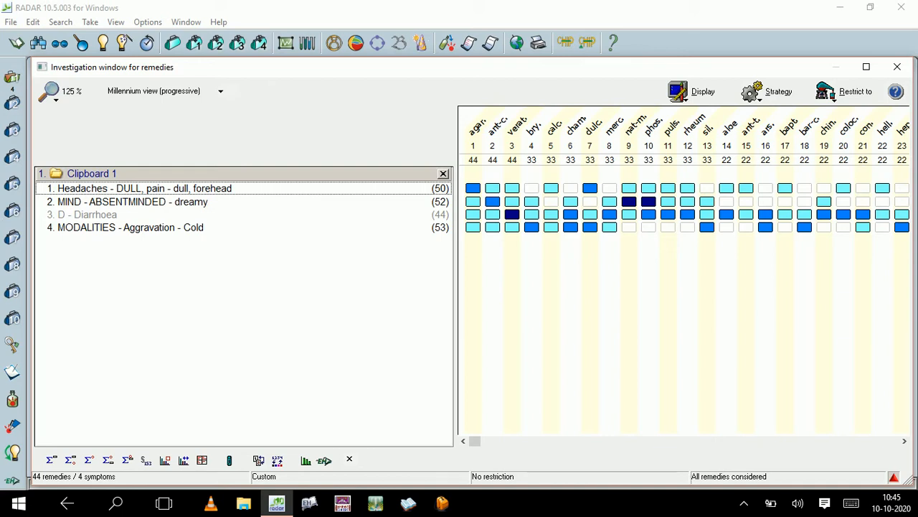
- Set the underlining of the "D - Diarrhoea" rubric in Clipboard 1 to 3
click(88, 214)
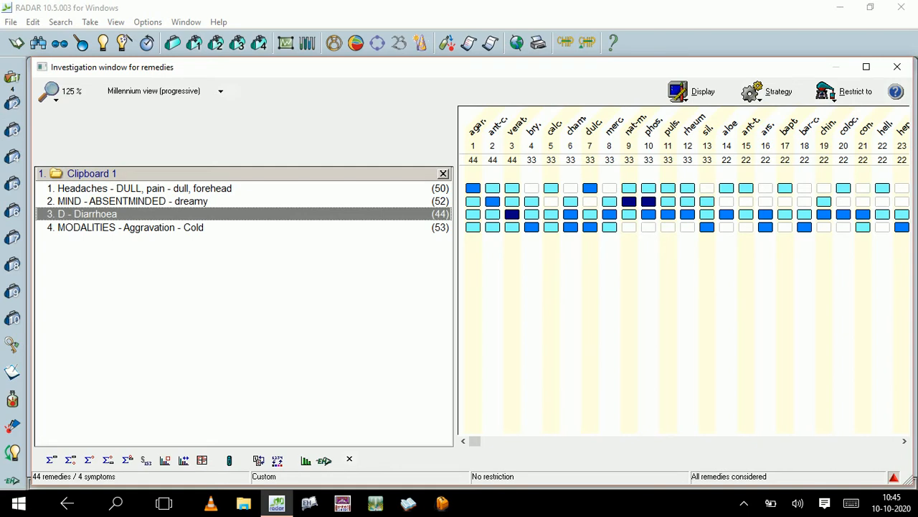
right_click(85, 207)
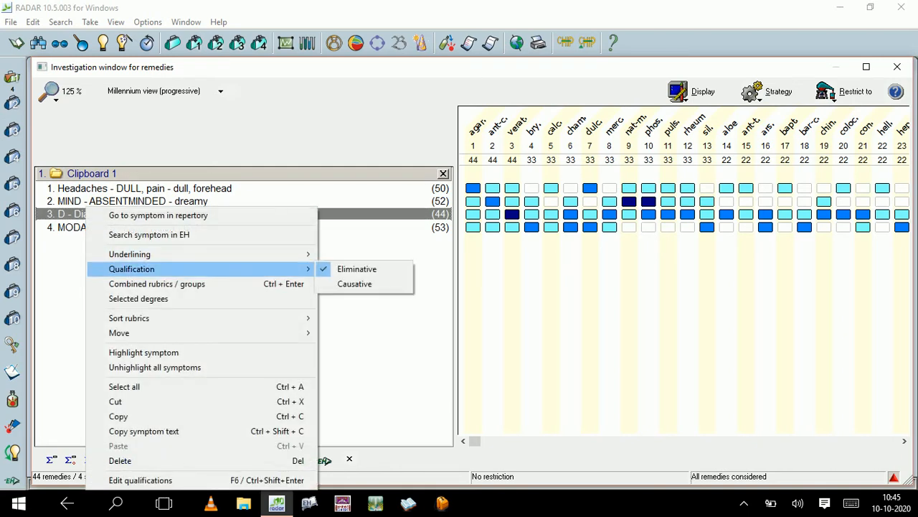
mouse_move(143, 254)
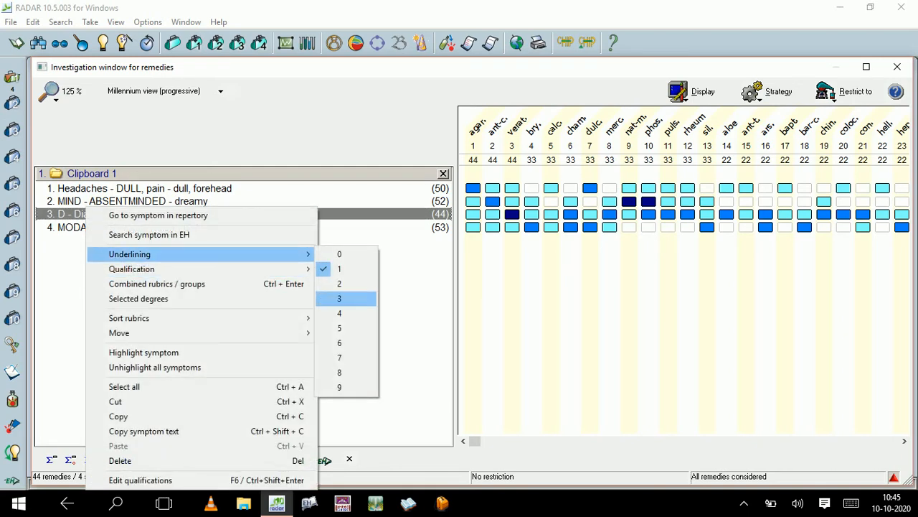
click(344, 298)
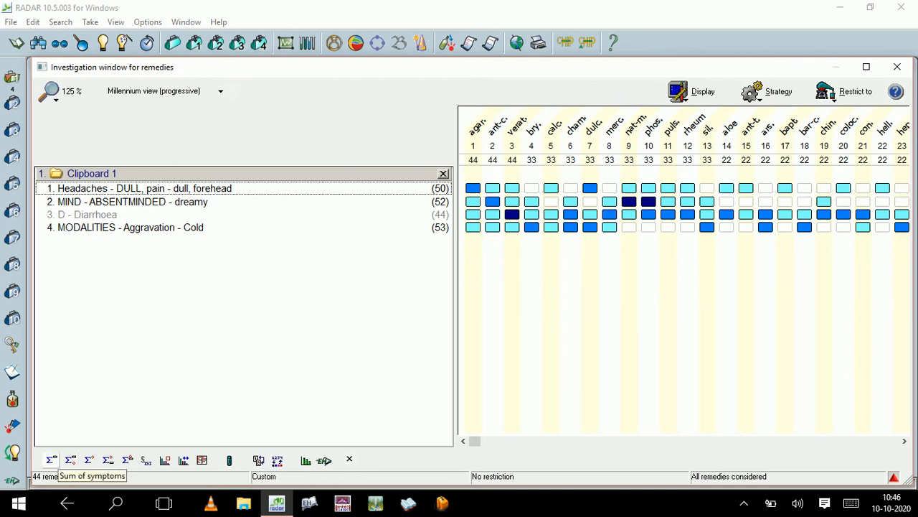
- Analyse the remedies by sum of symptoms and by sum of degrees, leaving sum of degrees as the active strategy
click(51, 460)
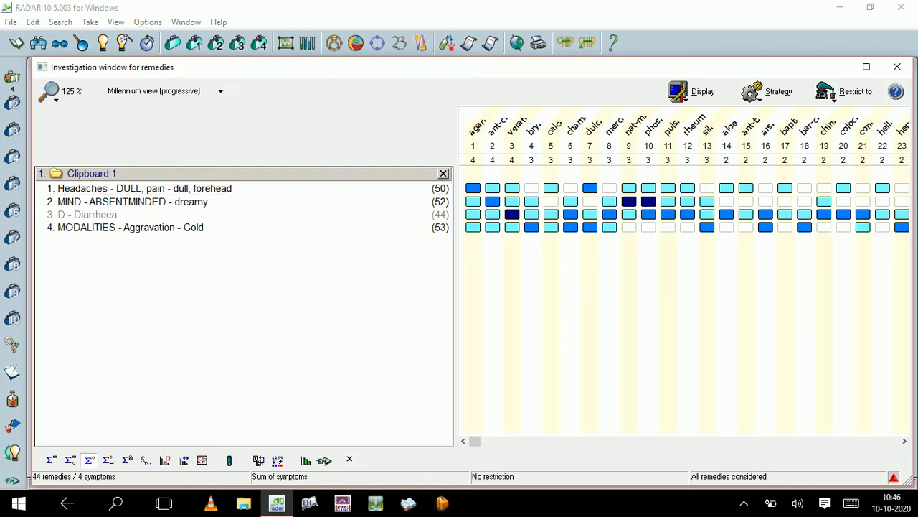
click(89, 460)
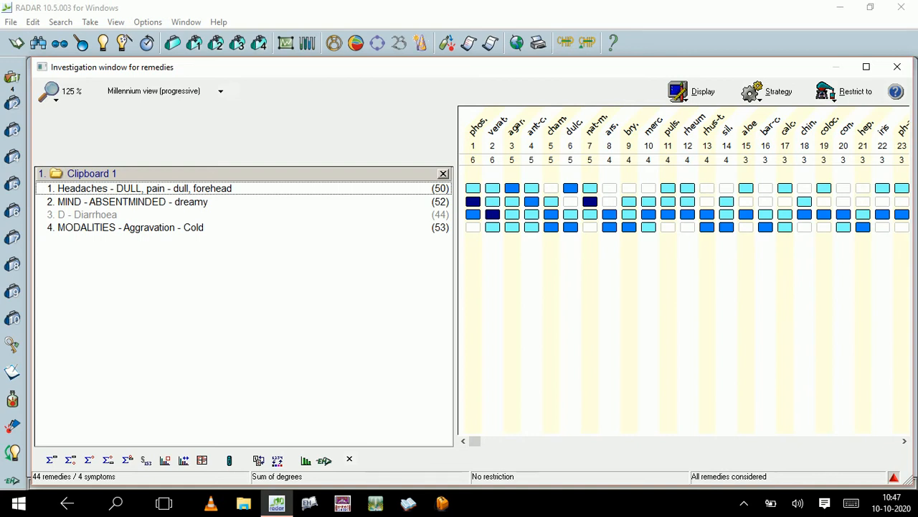
- Read the keynotes of the remedy veratrum album from the analysis and close the keynotes window
right_click(499, 129)
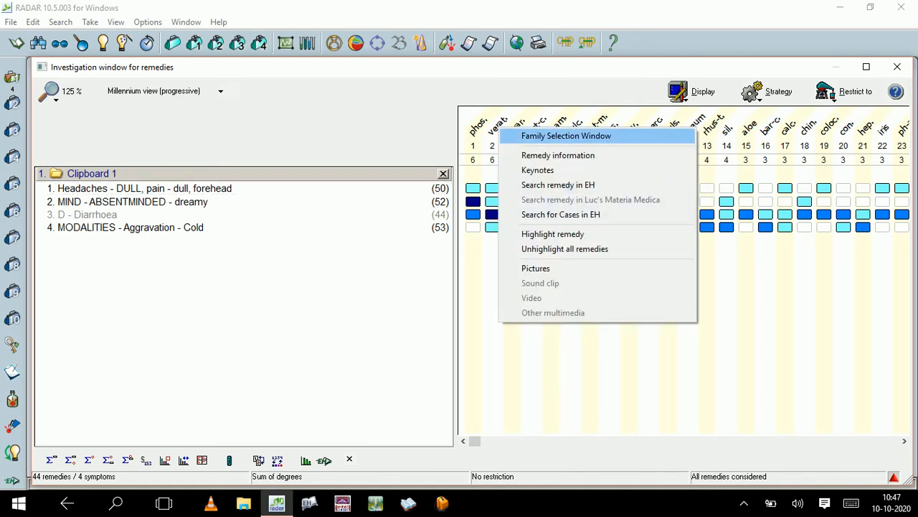
click(537, 170)
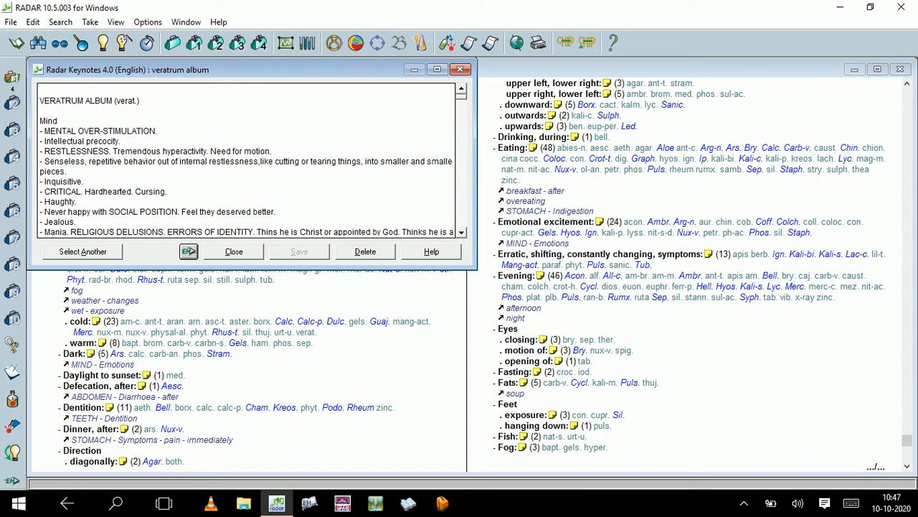
scroll(246, 159, down, 2)
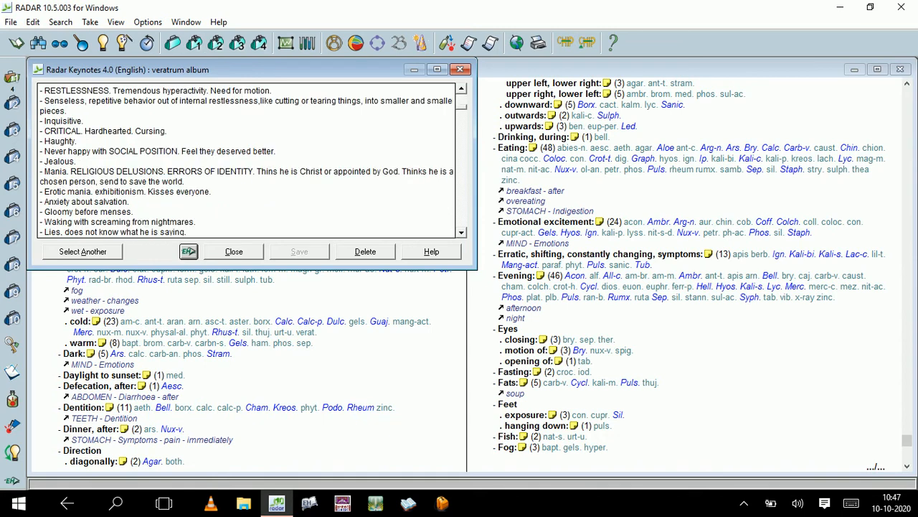
drag(461, 107, 461, 203)
click(460, 69)
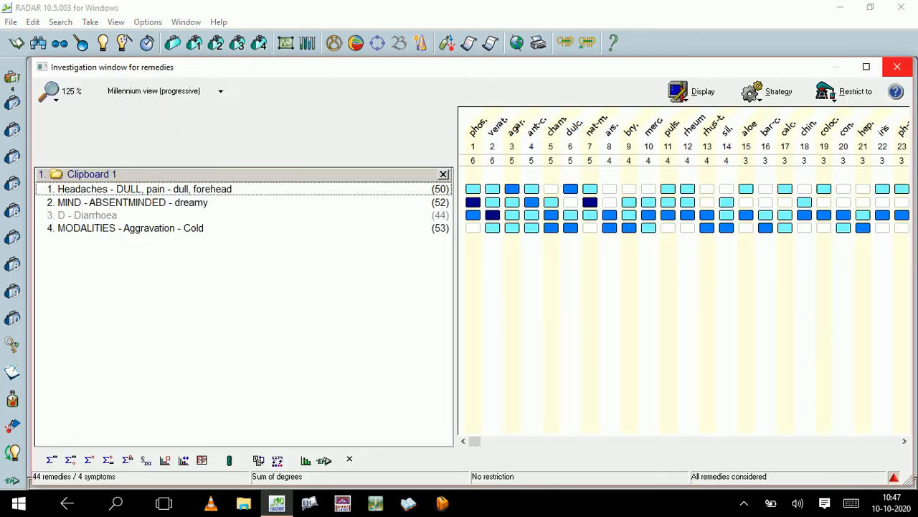
- Close the remedy investigation window and the open Boericke, Murphy, Synthesis 9.0 and Phatak repertories
click(897, 67)
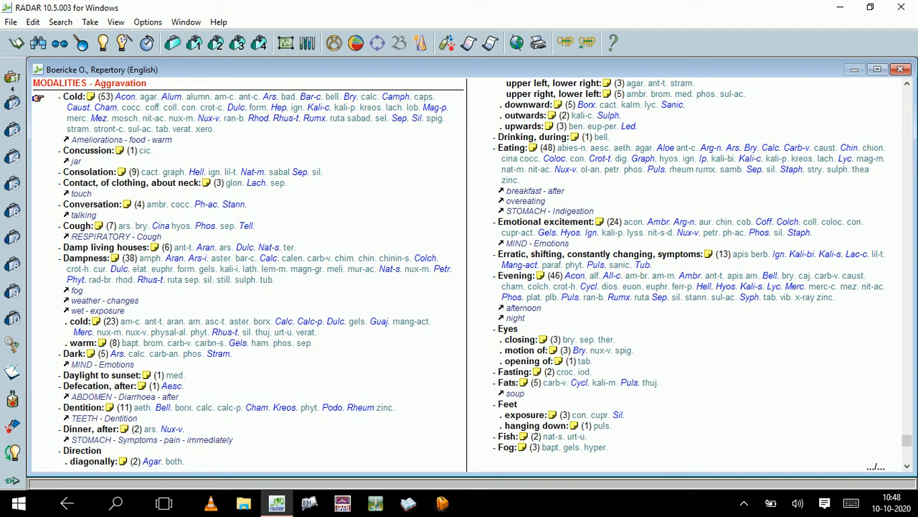
click(901, 69)
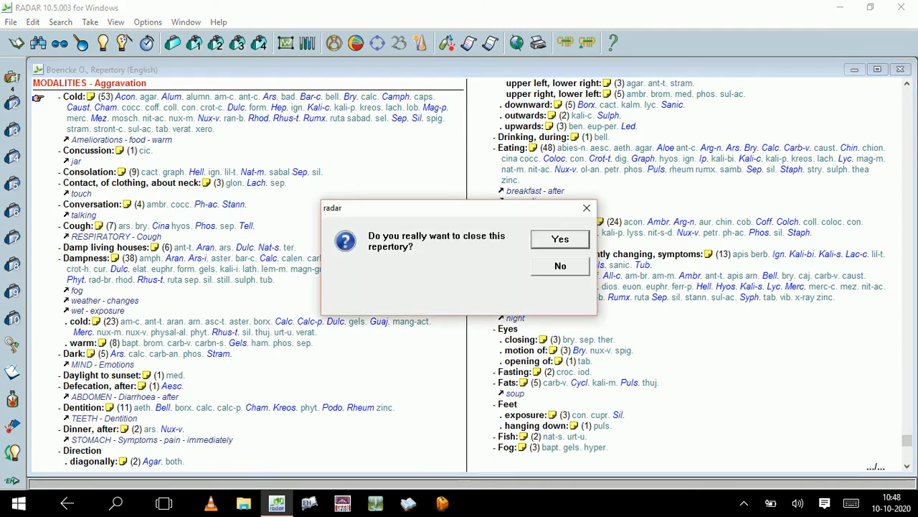
key(Return)
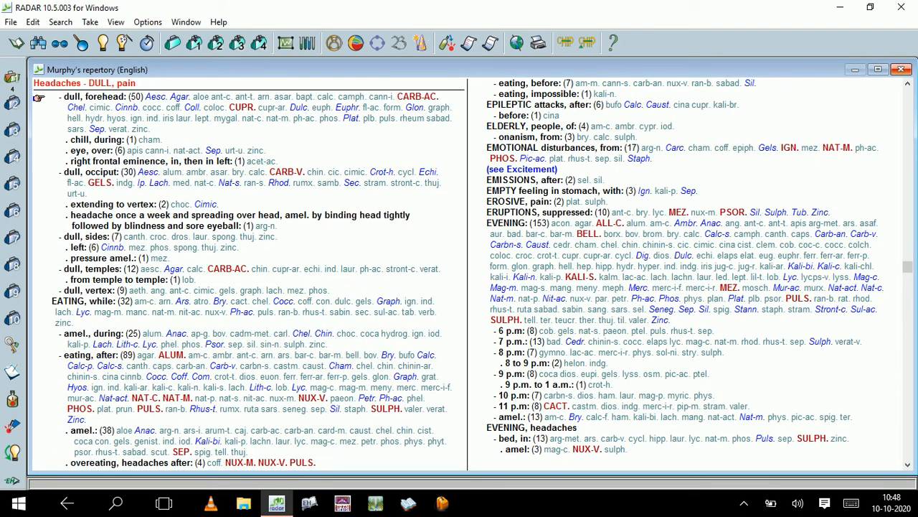
click(901, 69)
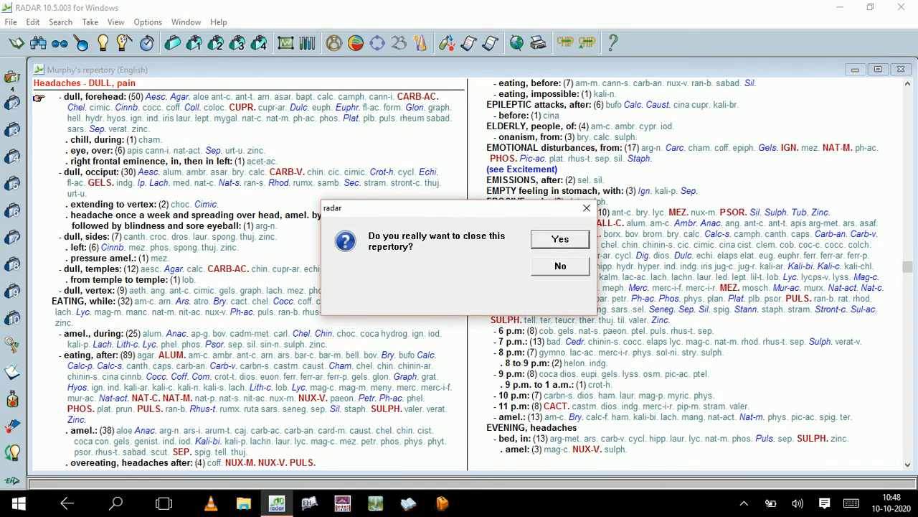
key(Return)
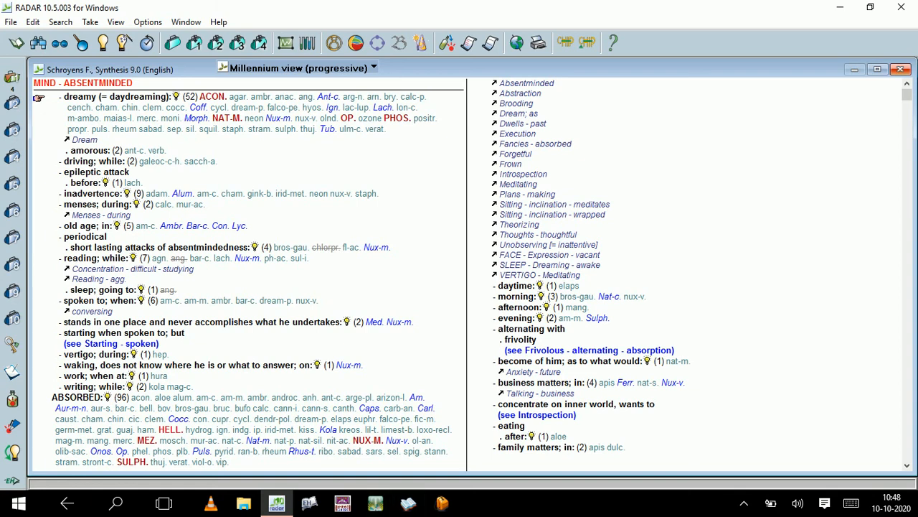
click(901, 69)
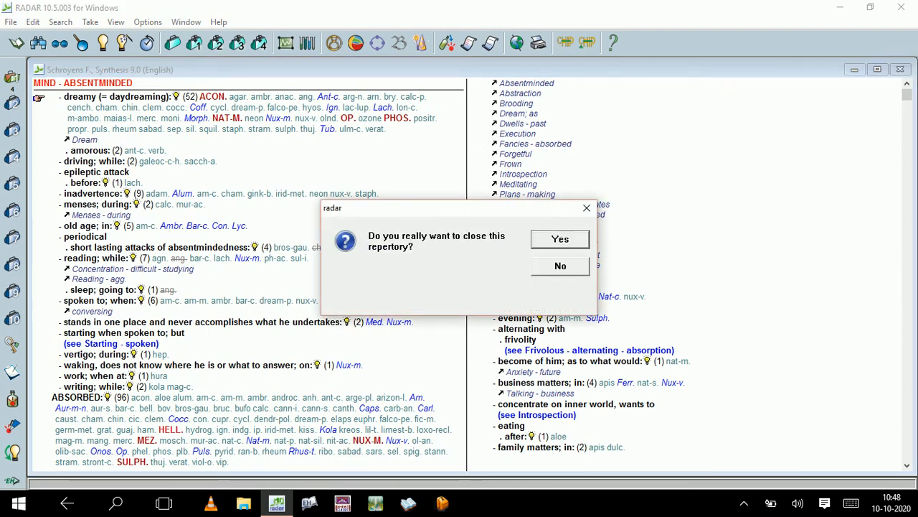
click(561, 239)
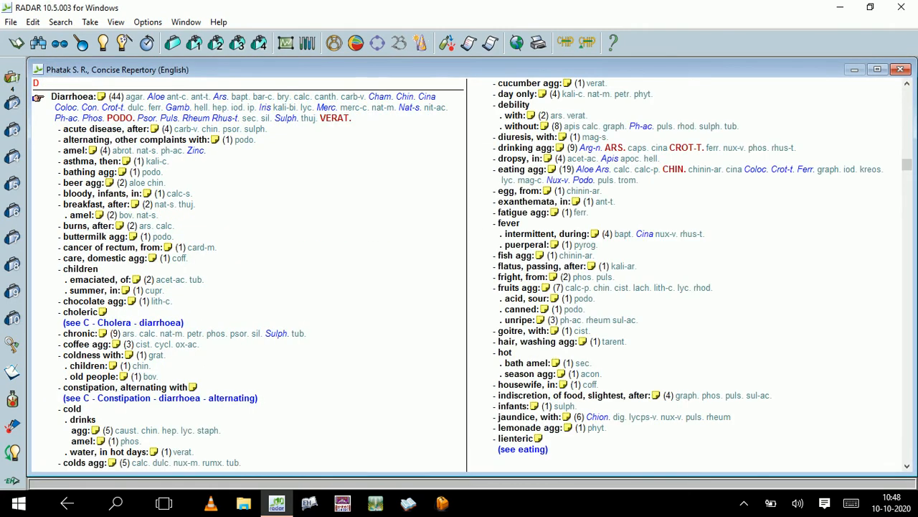
click(900, 69)
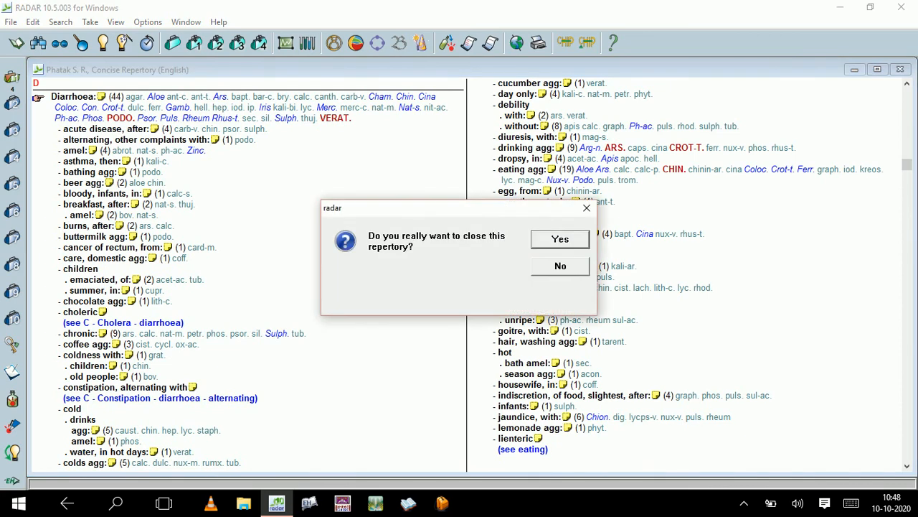
key(Return)
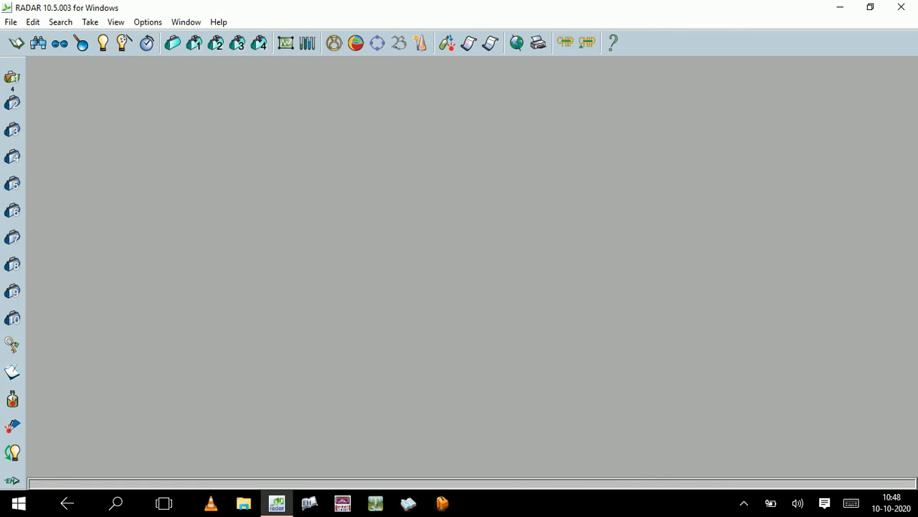
- Open the list of available repertories to select one
key(ctrl+o)
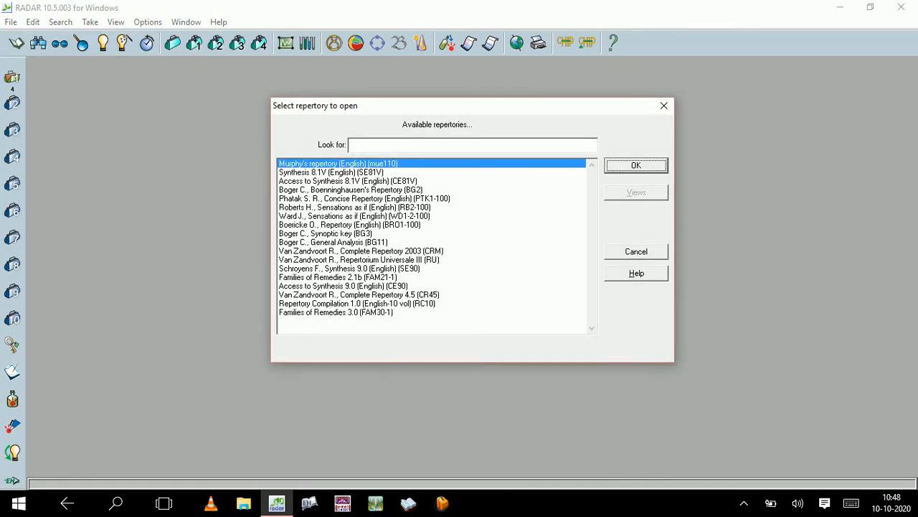